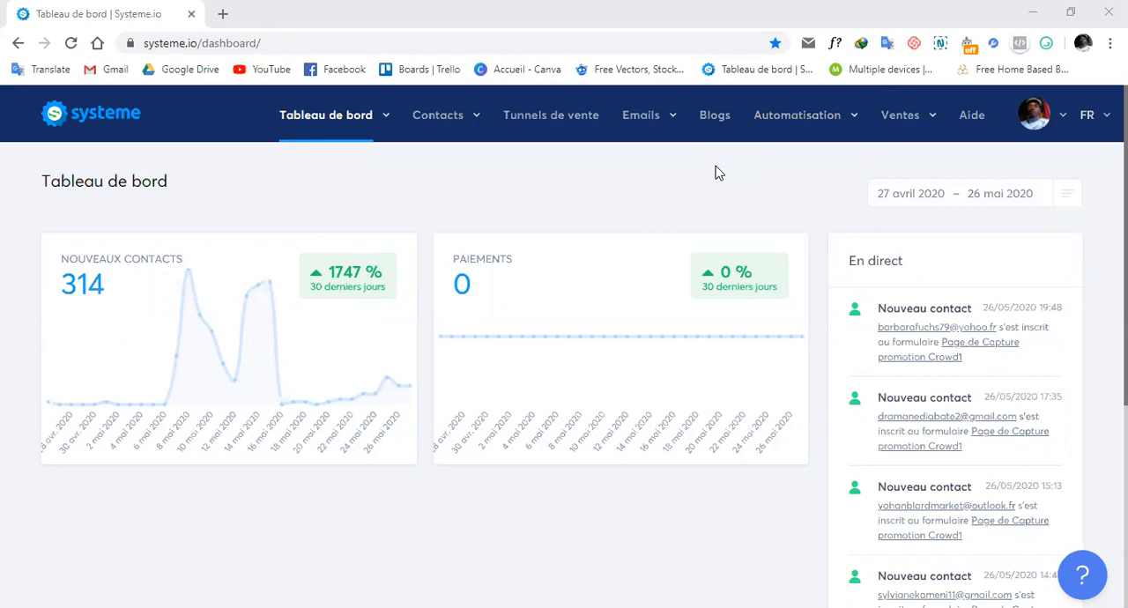
Step: Open marketingweb.systeme.io/formationcmm in a new browser tab and bring up its conference registration popup as an example
{"action": "left_click", "coordinate": [223, 14]}
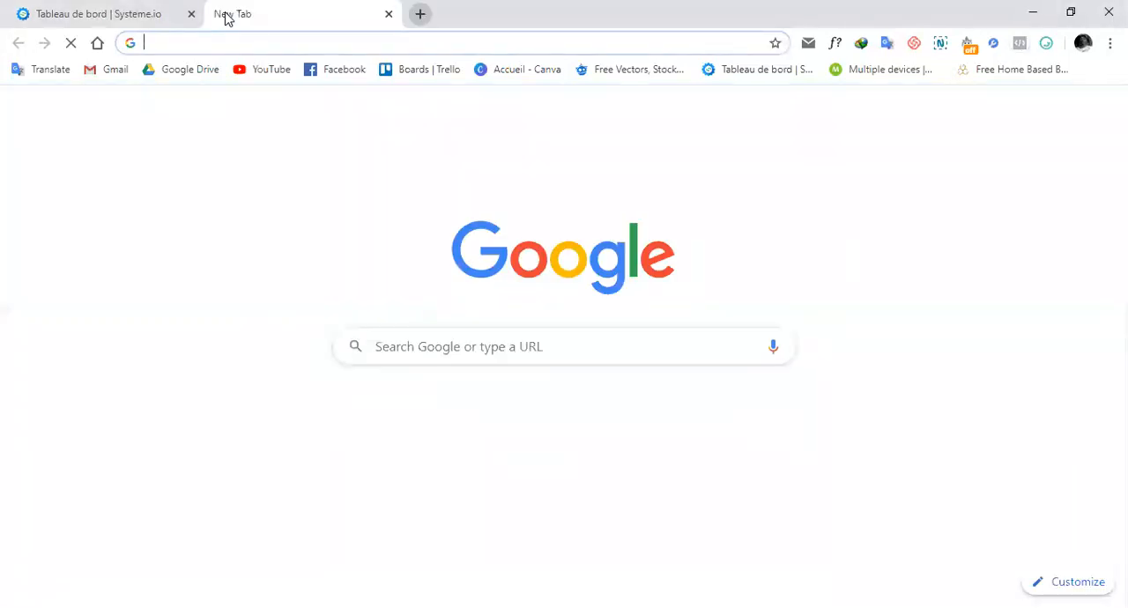
{"action": "type", "text": "marketing"}
{"action": "key", "text": "Return"}
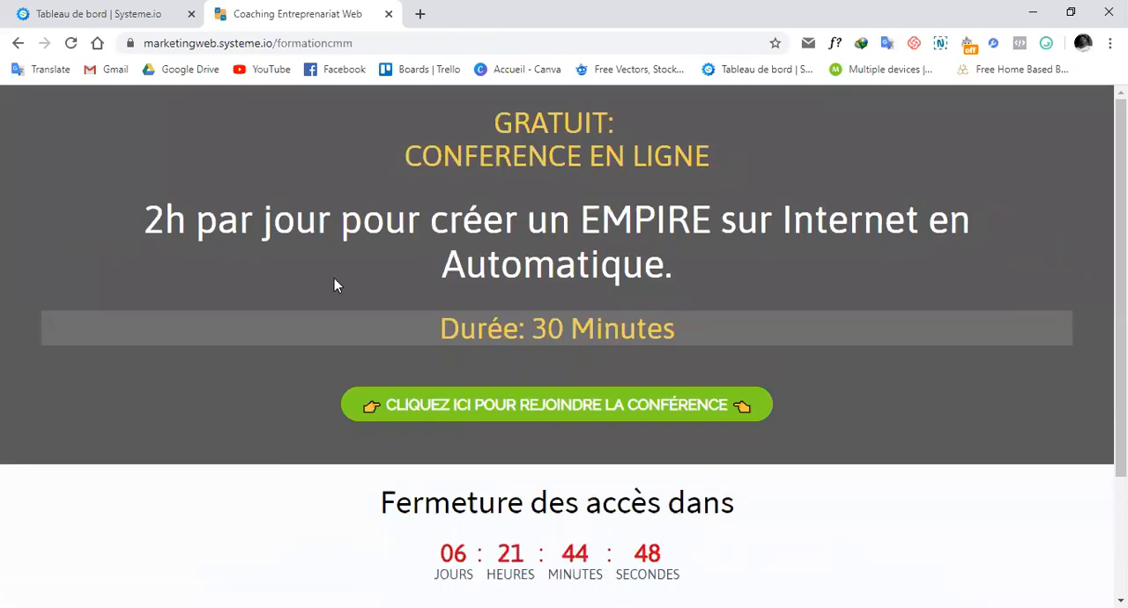
{"action": "left_click", "coordinate": [552, 408]}
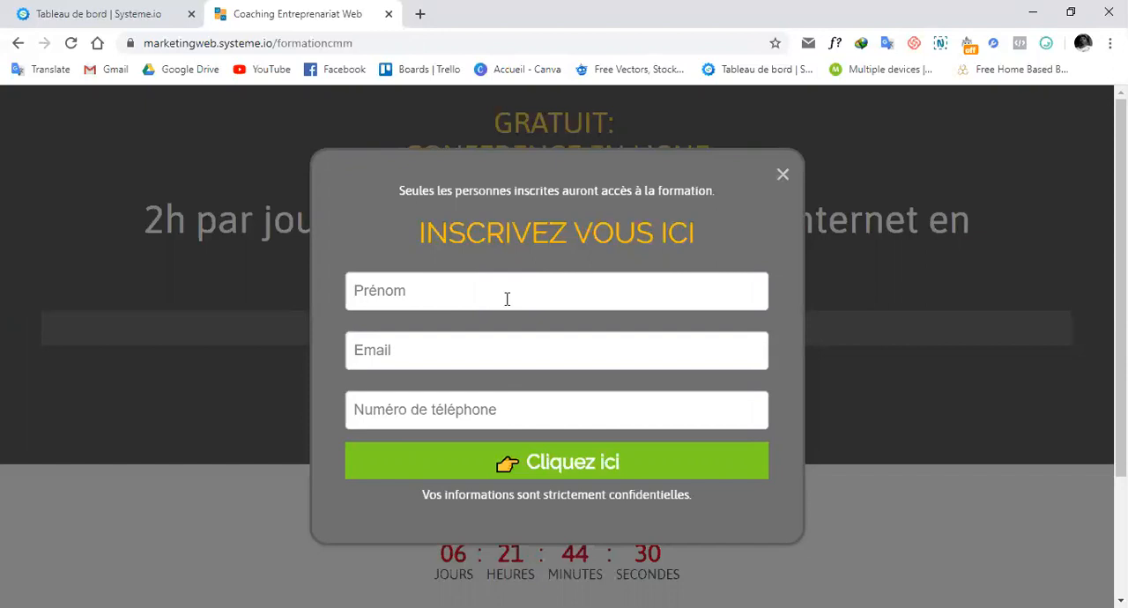
Step: Return to the Systeme.io dashboard and open the "Page de Capture" step of "Tunnel Test" in the page editor
{"action": "left_click", "coordinate": [104, 5]}
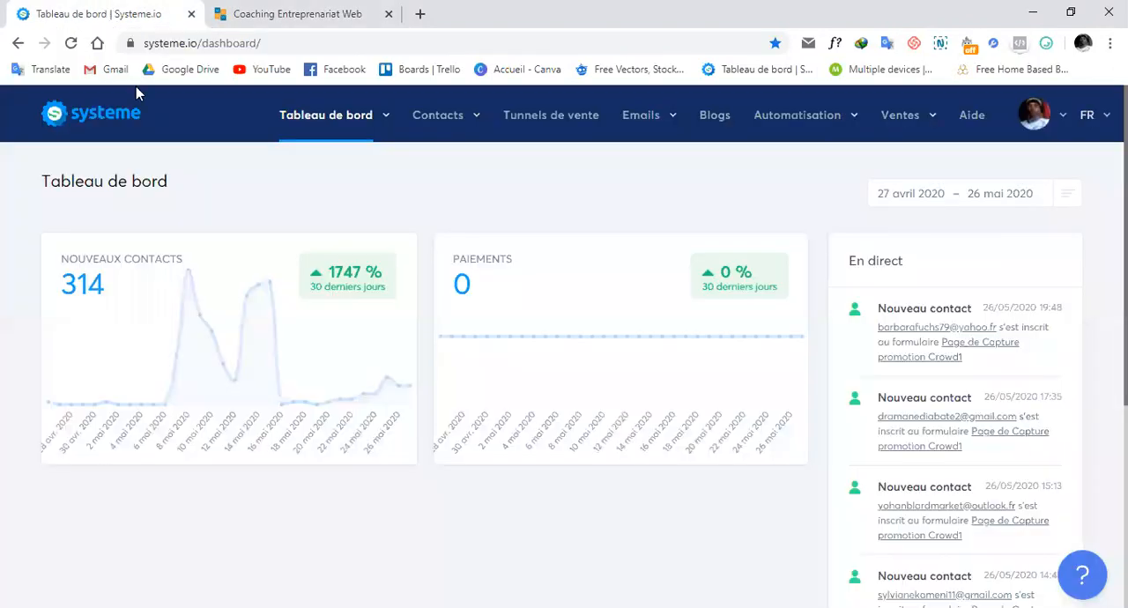
{"action": "left_click", "coordinate": [555, 117]}
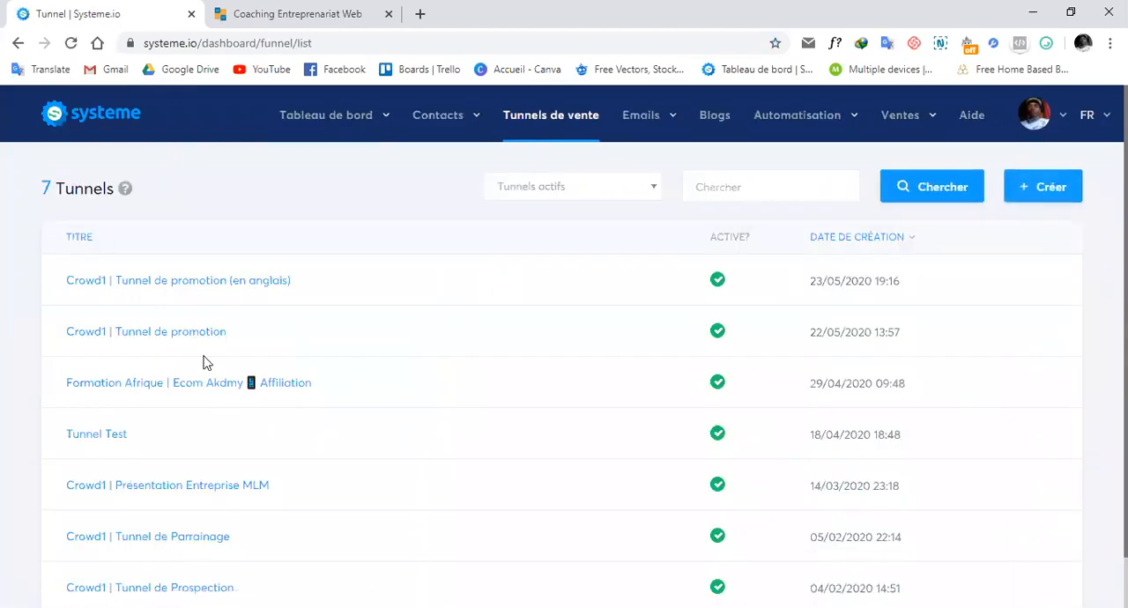
{"action": "left_click", "coordinate": [111, 441]}
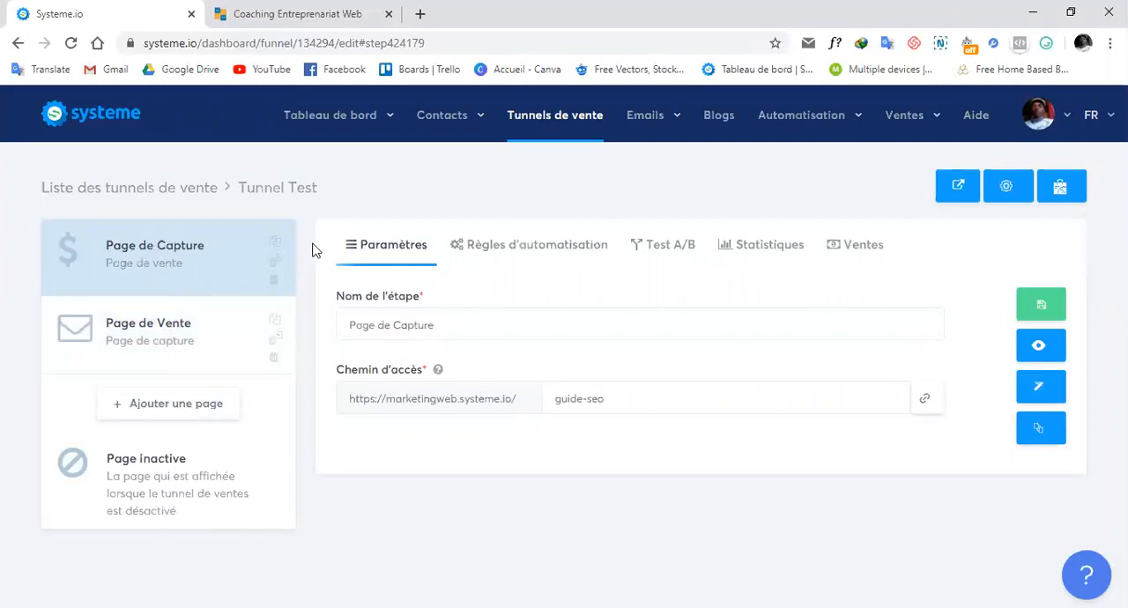
{"action": "left_click", "coordinate": [1040, 391]}
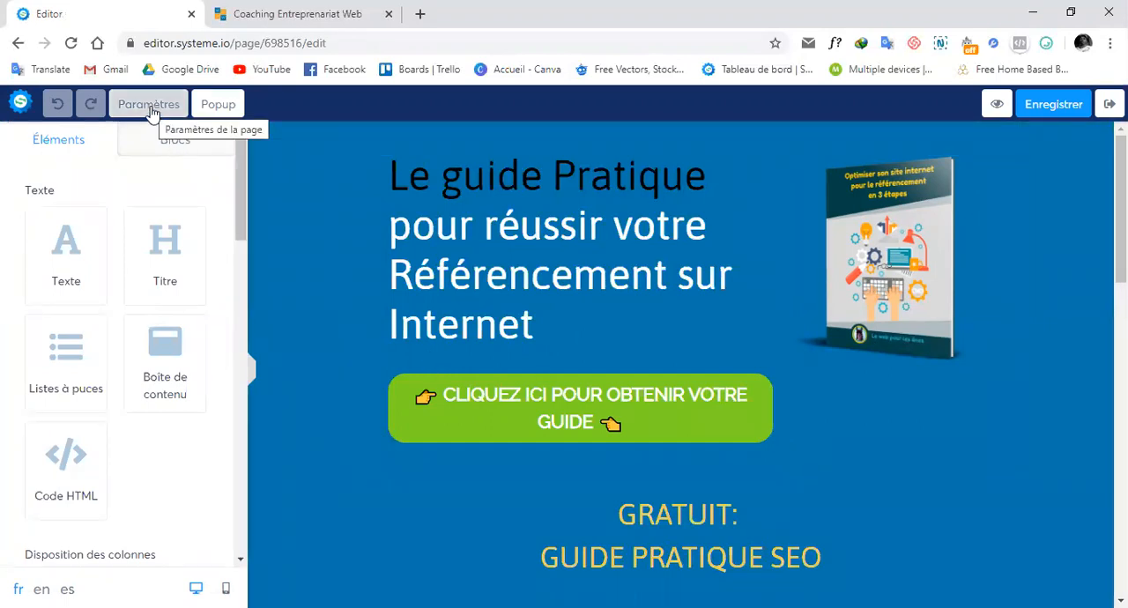
Step: Add a new popup to the page and duplicate its email form field
{"action": "left_click", "coordinate": [219, 106]}
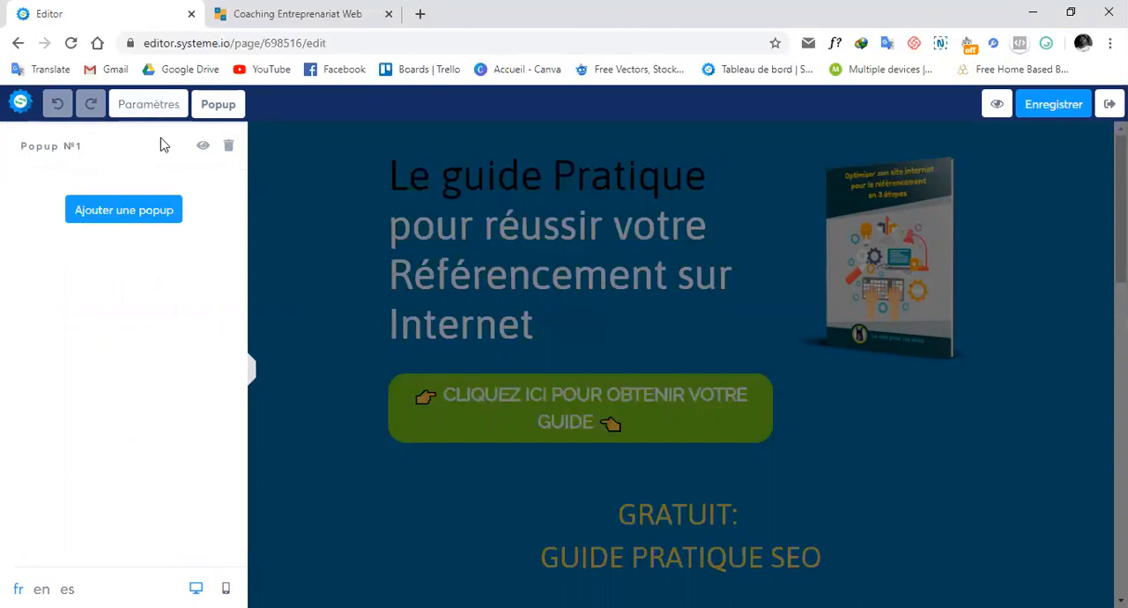
{"action": "left_click", "coordinate": [112, 216]}
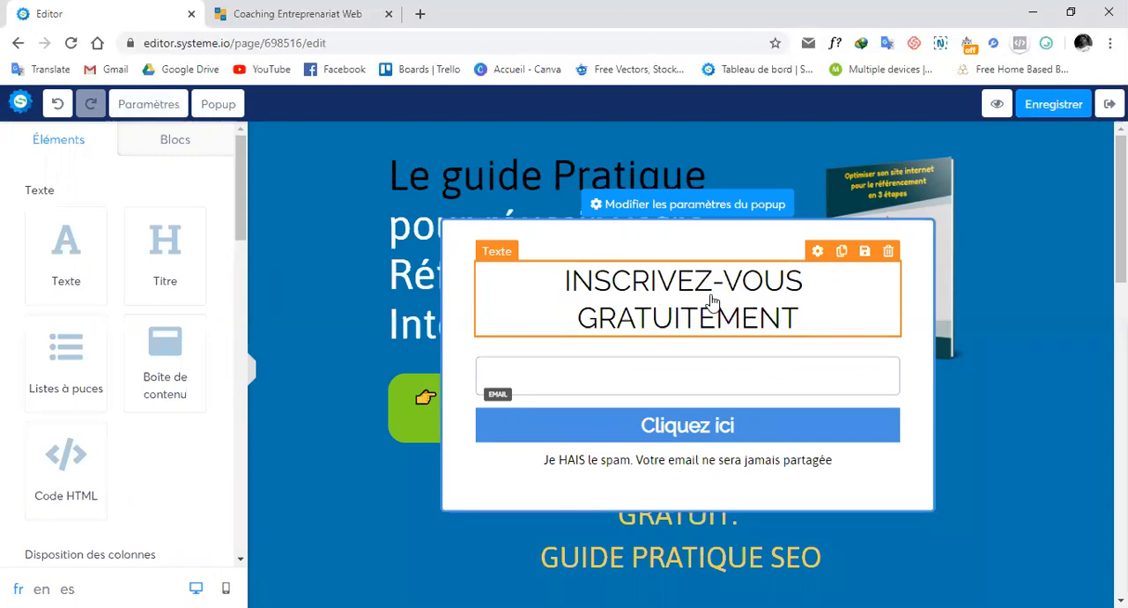
{"action": "left_click", "coordinate": [677, 284]}
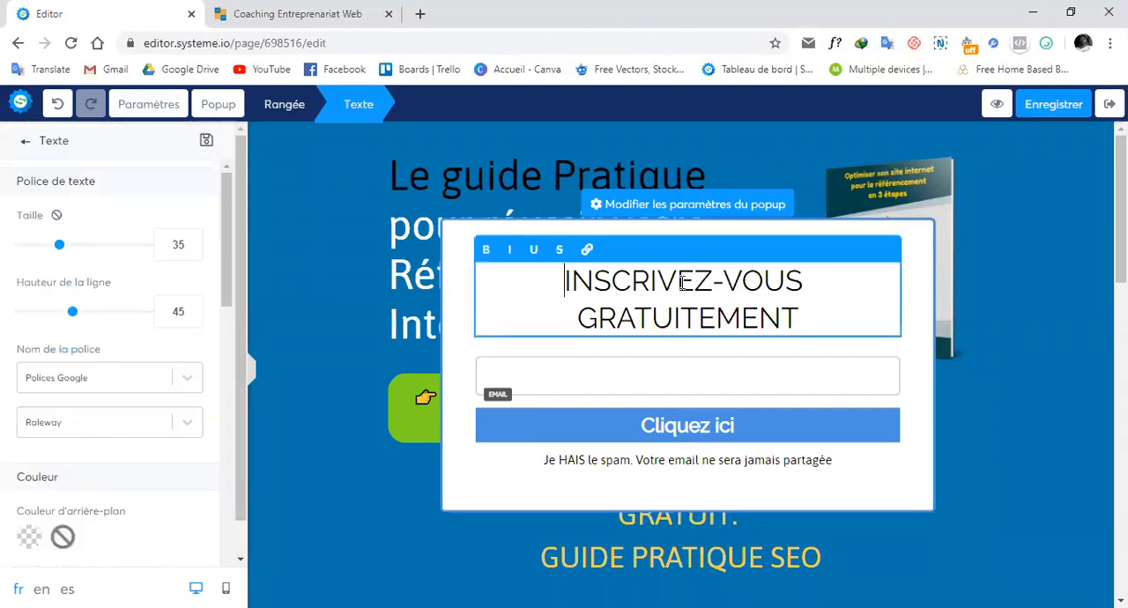
{"action": "left_click", "coordinate": [756, 388]}
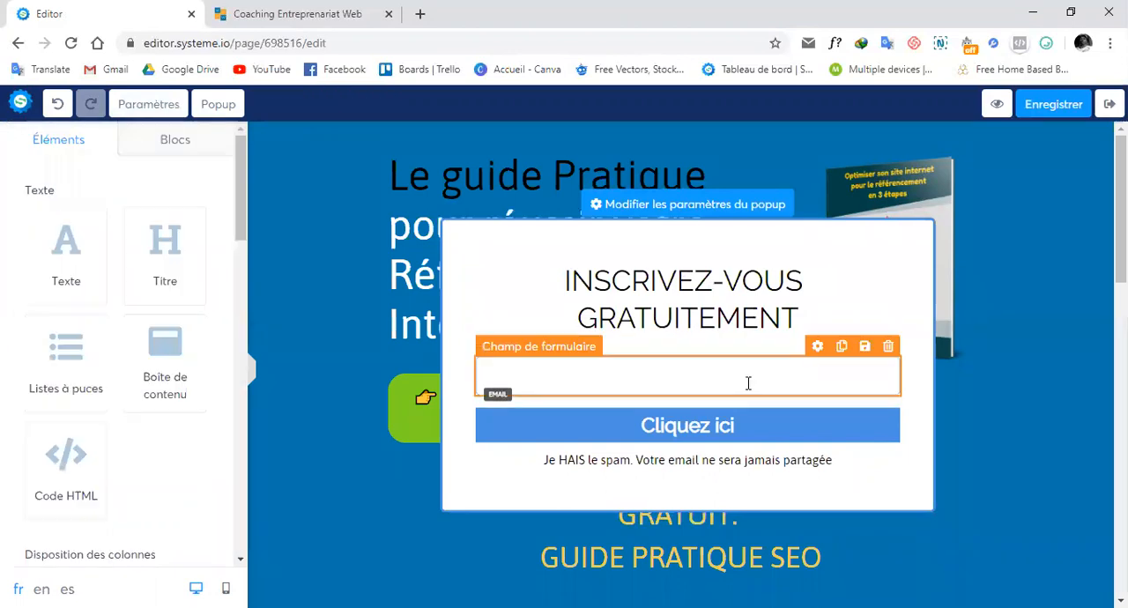
{"action": "left_click", "coordinate": [842, 350]}
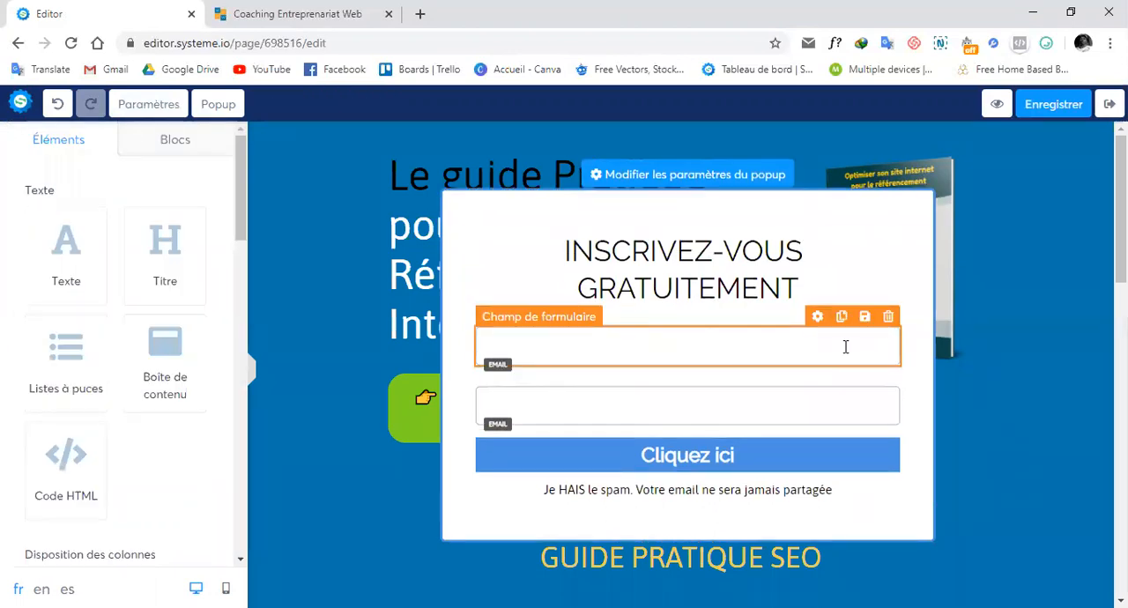
{"action": "left_click", "coordinate": [658, 339]}
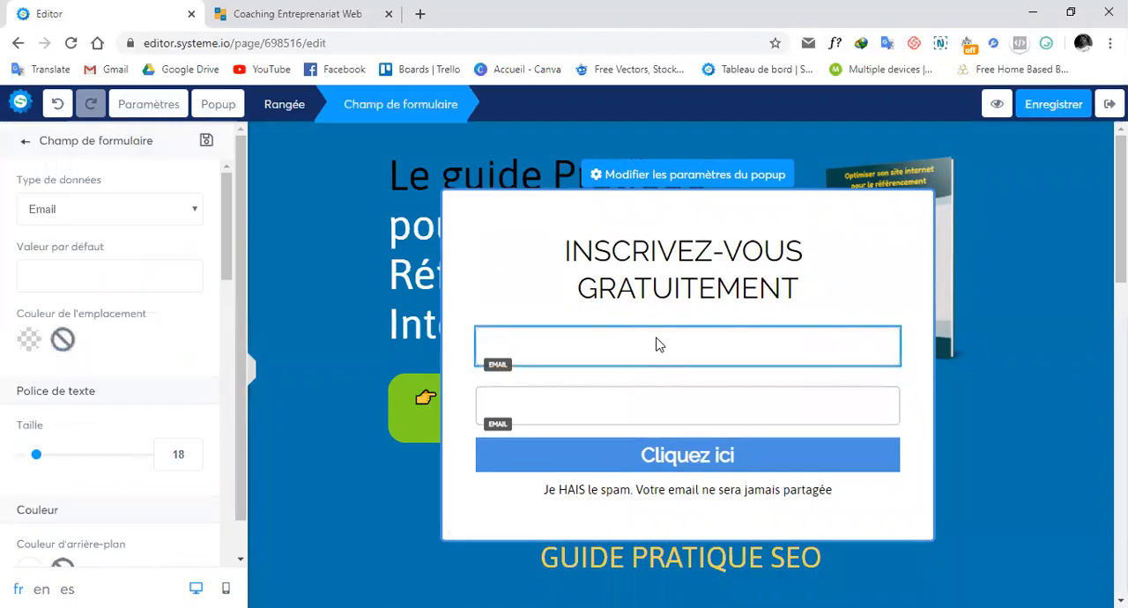
{"action": "left_click", "coordinate": [657, 403]}
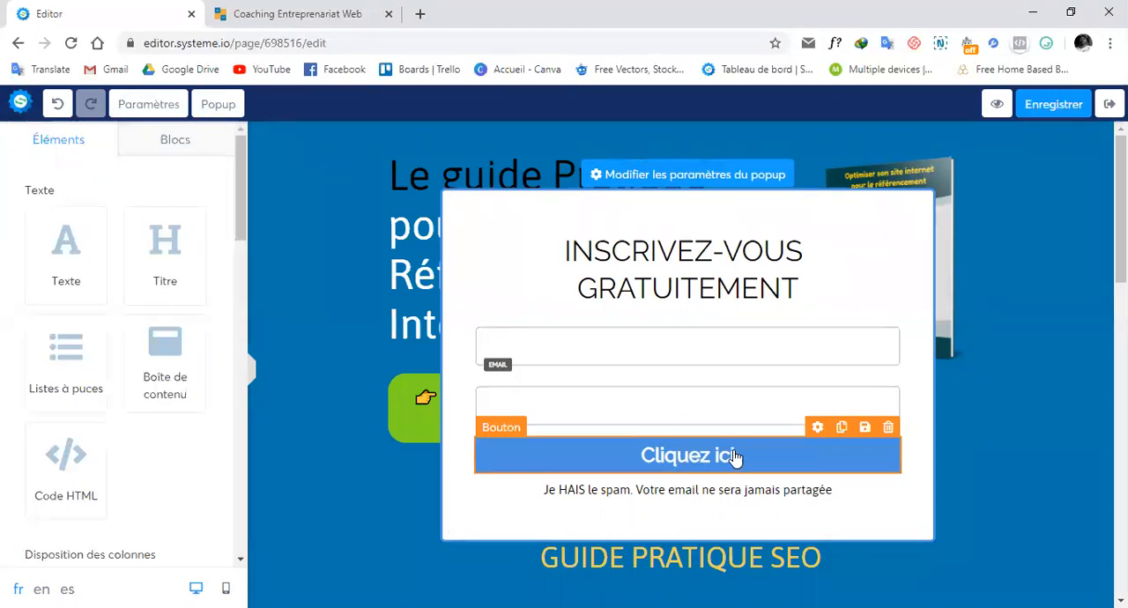
{"action": "scroll", "coordinate": [736, 484], "scroll_direction": "down", "scroll_amount": 1}
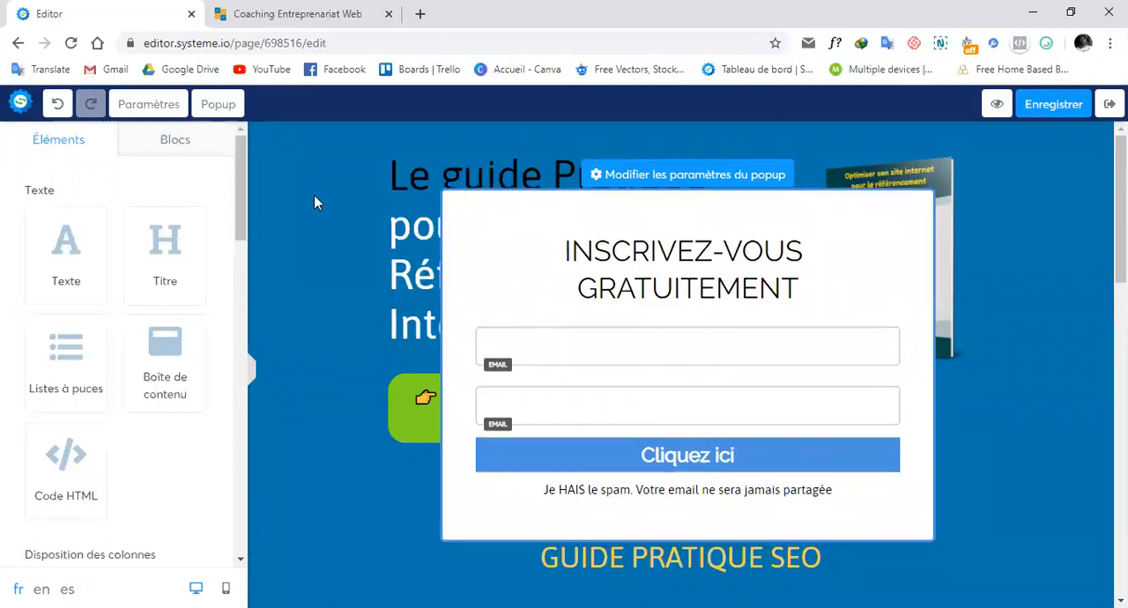
Step: Set the green "CLIQUEZ ICI POUR OBTENIR VOTRE GUIDE" button's action to "Ouvrir un popup" with Popup №2
{"action": "left_click", "coordinate": [209, 120]}
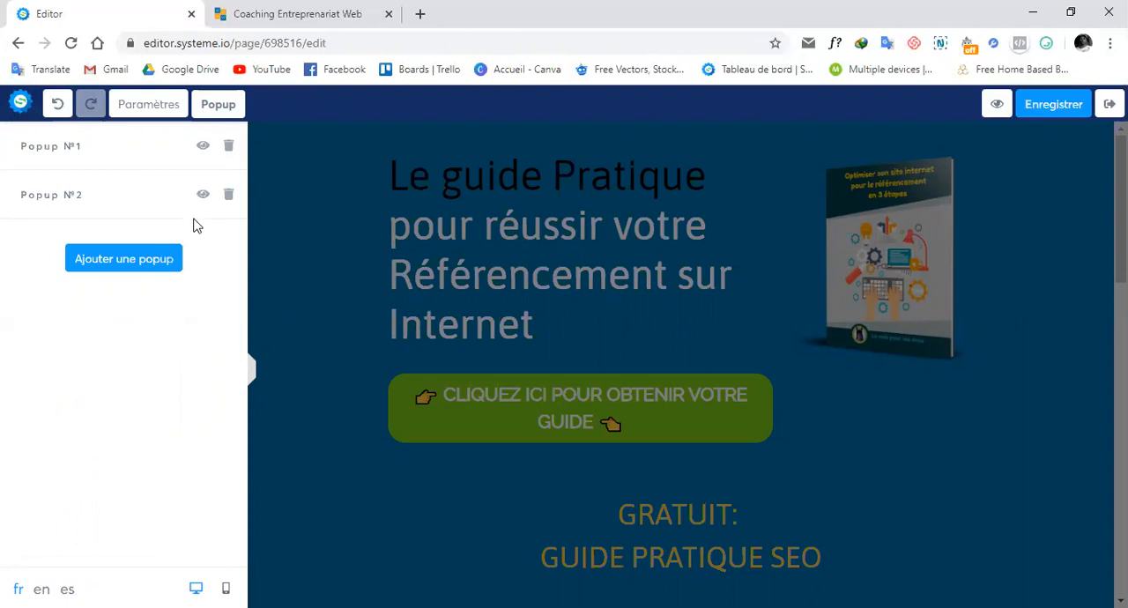
{"action": "left_click", "coordinate": [618, 198]}
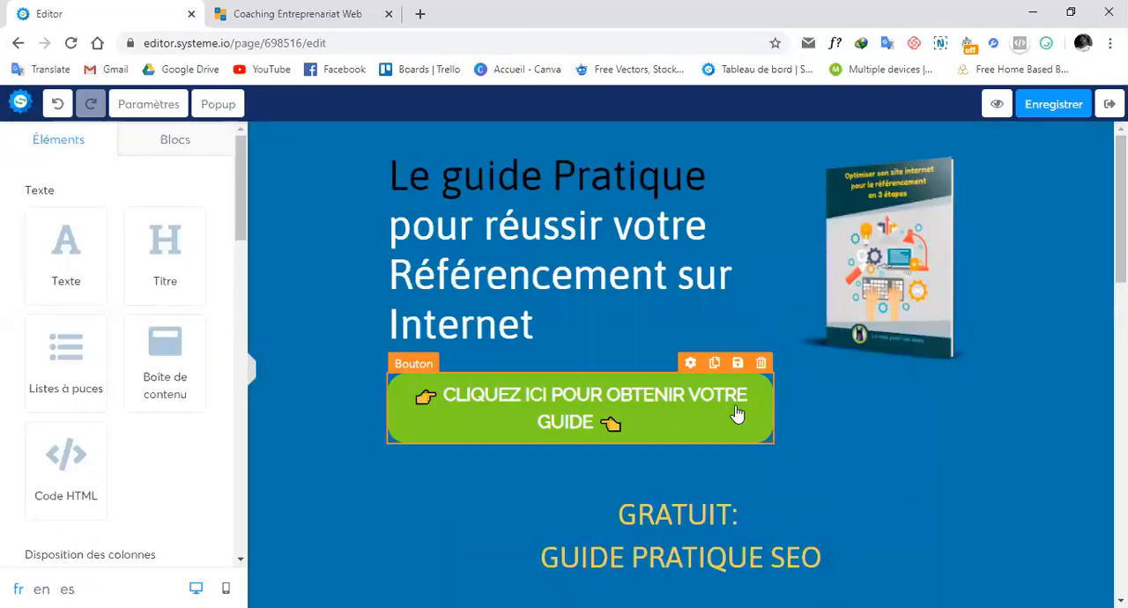
{"action": "left_click", "coordinate": [691, 367]}
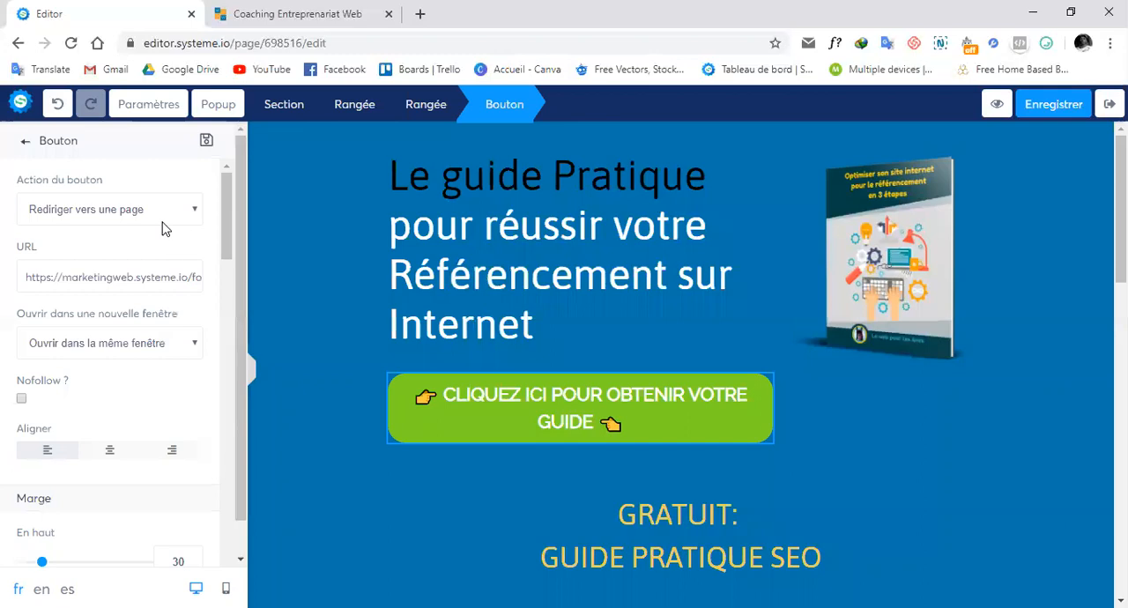
{"action": "left_click", "coordinate": [162, 222]}
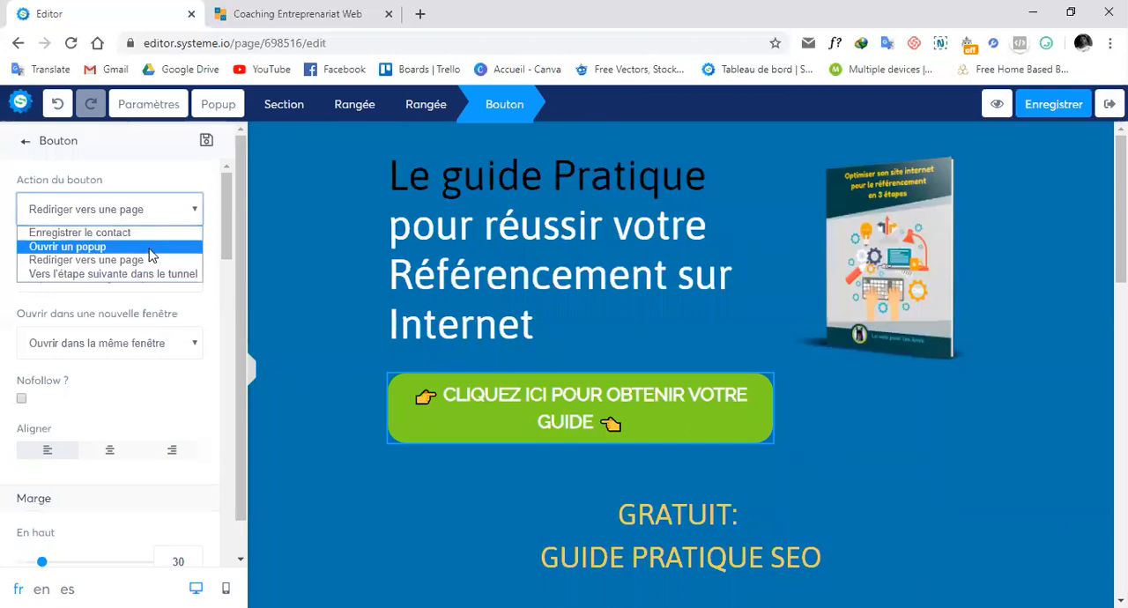
{"action": "left_click", "coordinate": [110, 248]}
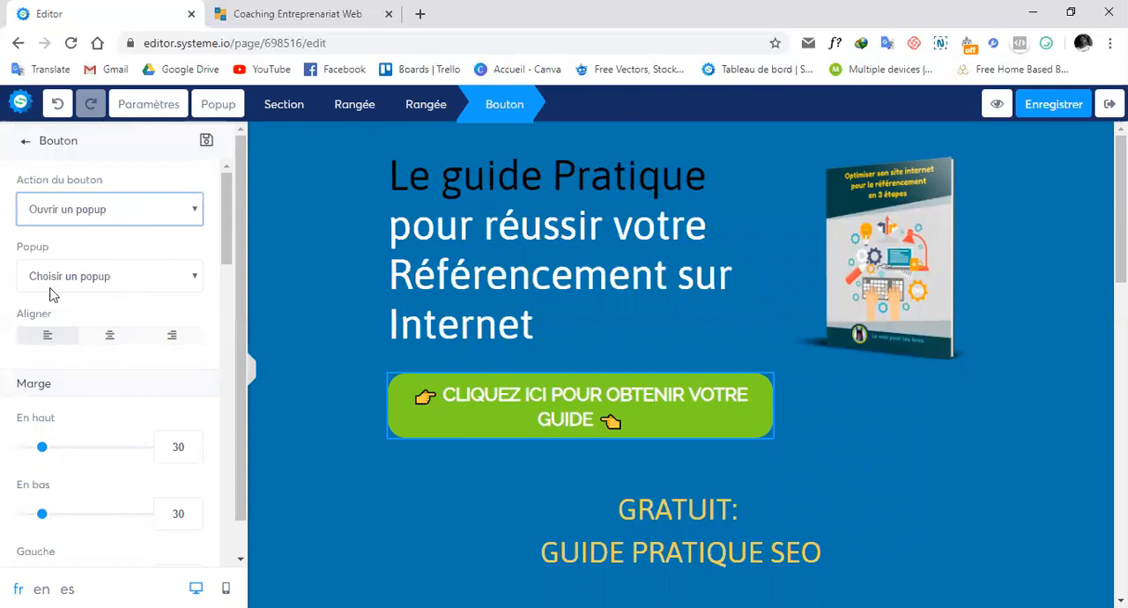
{"action": "left_click", "coordinate": [130, 282]}
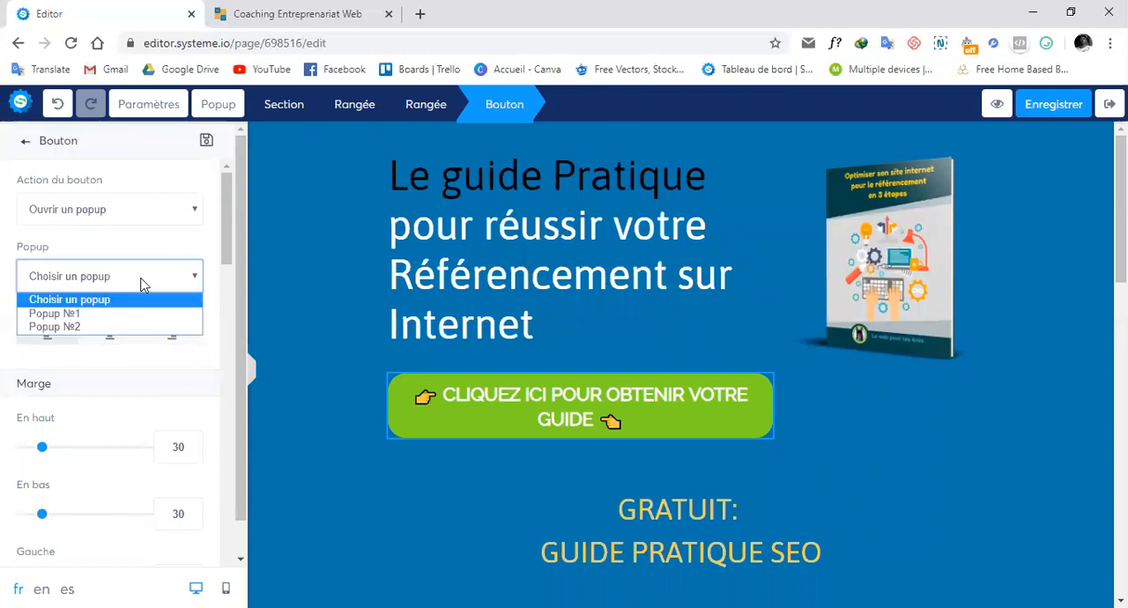
{"action": "left_click", "coordinate": [111, 331]}
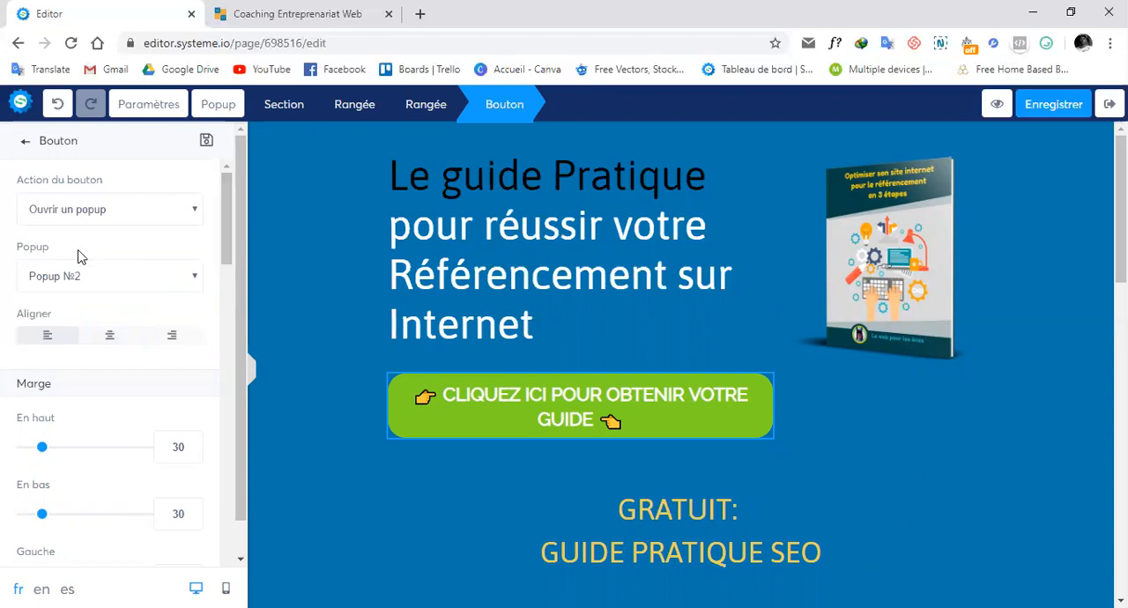
Step: Save the page, then exit the editor and preview the "Page de Capture" step
{"action": "left_click", "coordinate": [1049, 104]}
{"action": "left_click", "coordinate": [1036, 105]}
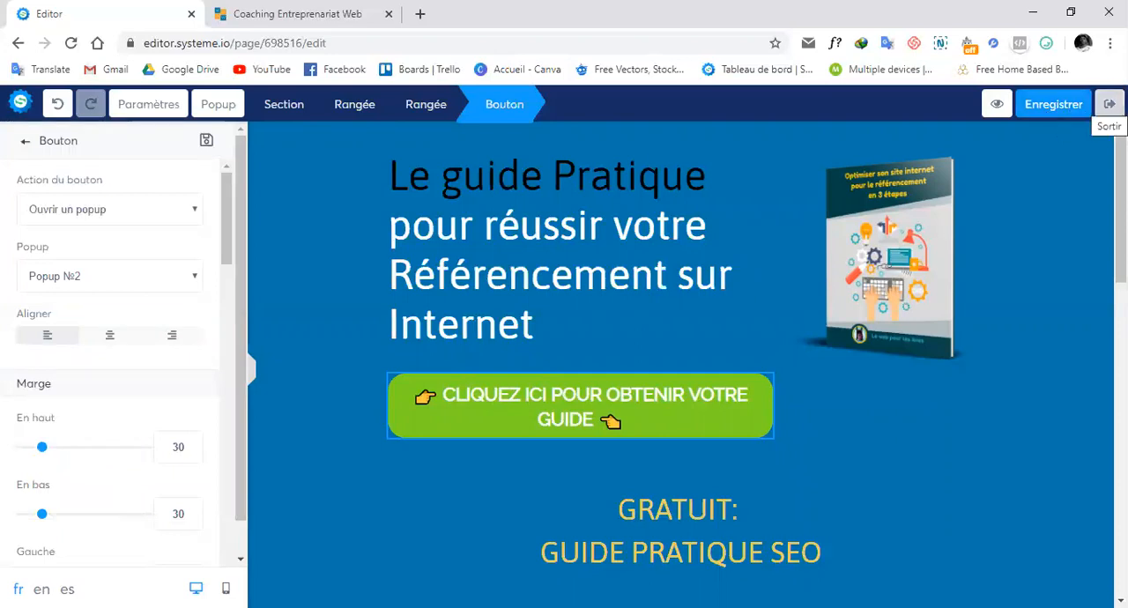
{"action": "left_click", "coordinate": [1110, 104]}
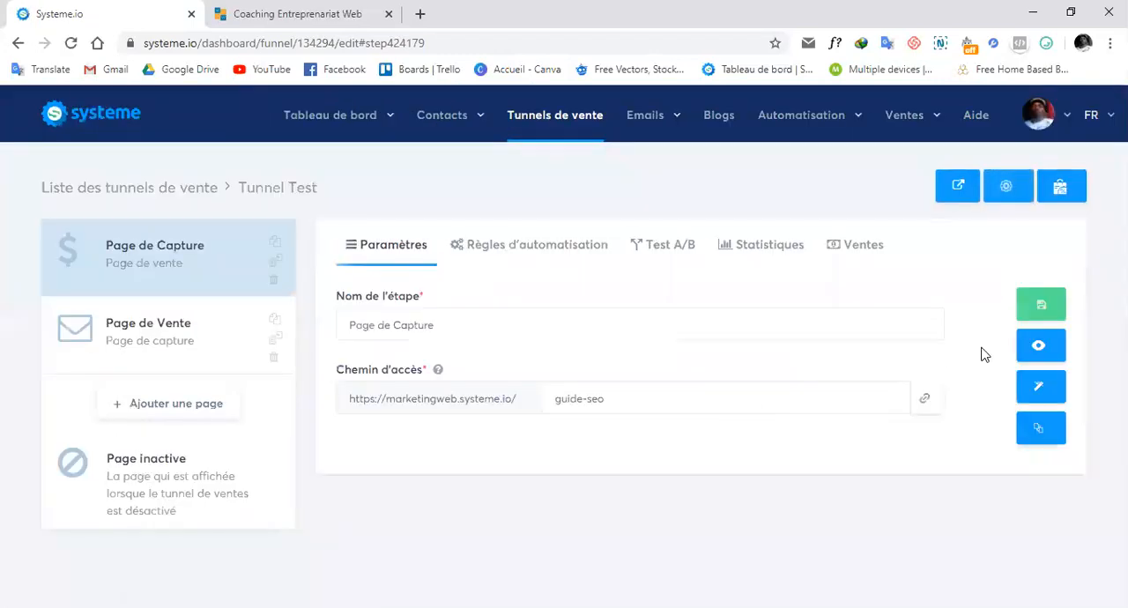
{"action": "left_click", "coordinate": [1040, 347]}
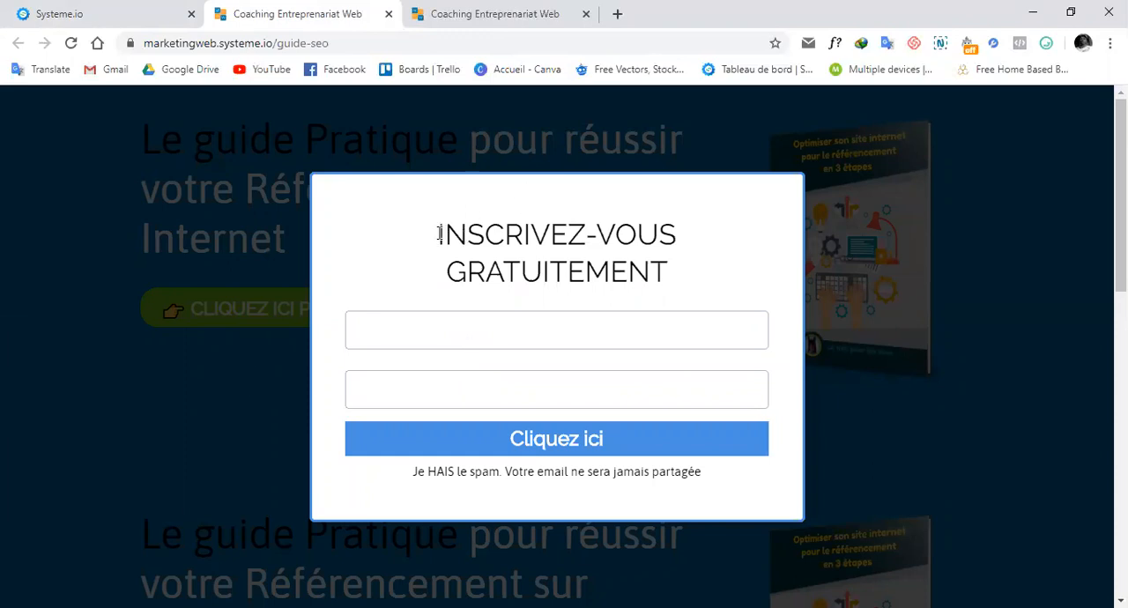
Step: Reopen the "Page de Capture" in the page editor and display Popup №2 for editing
{"action": "left_click", "coordinate": [104, 22]}
{"action": "left_click", "coordinate": [1051, 399]}
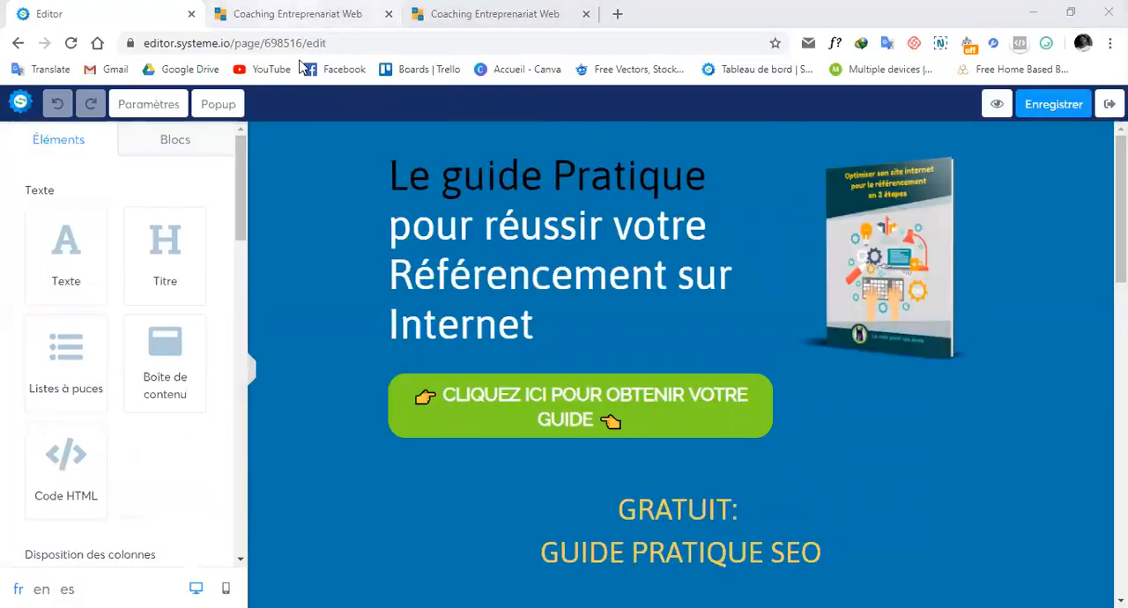
{"action": "left_click", "coordinate": [291, 13]}
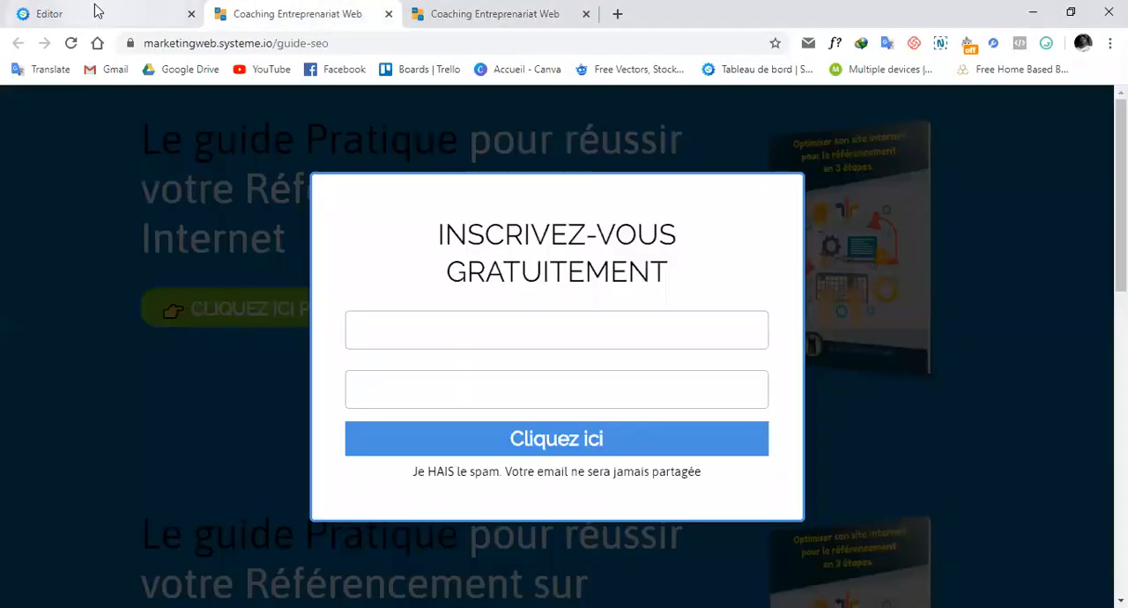
{"action": "left_click", "coordinate": [95, 13]}
{"action": "left_click", "coordinate": [217, 107]}
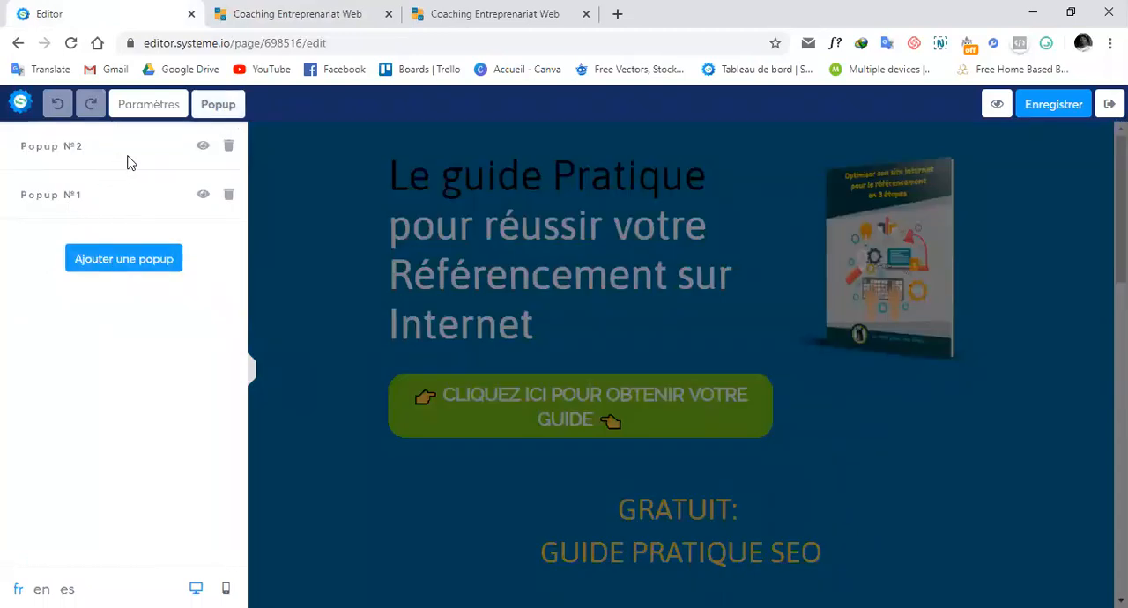
{"action": "left_click", "coordinate": [203, 148]}
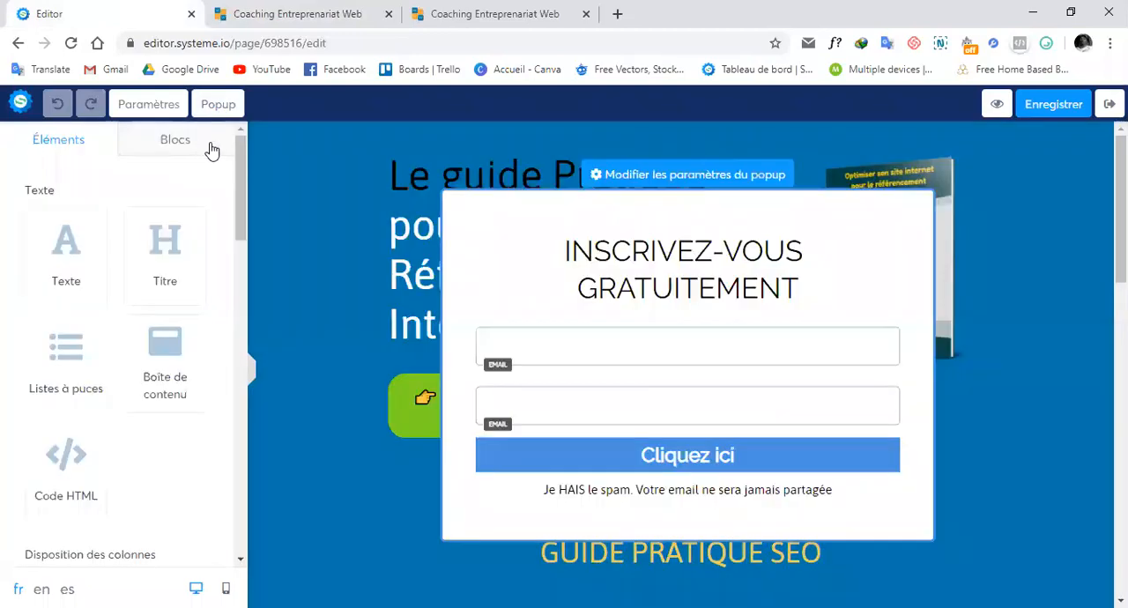
Step: Set the popup's "Afficher la popup automatiquement?" option to OFF and save the page
{"action": "left_click", "coordinate": [680, 174]}
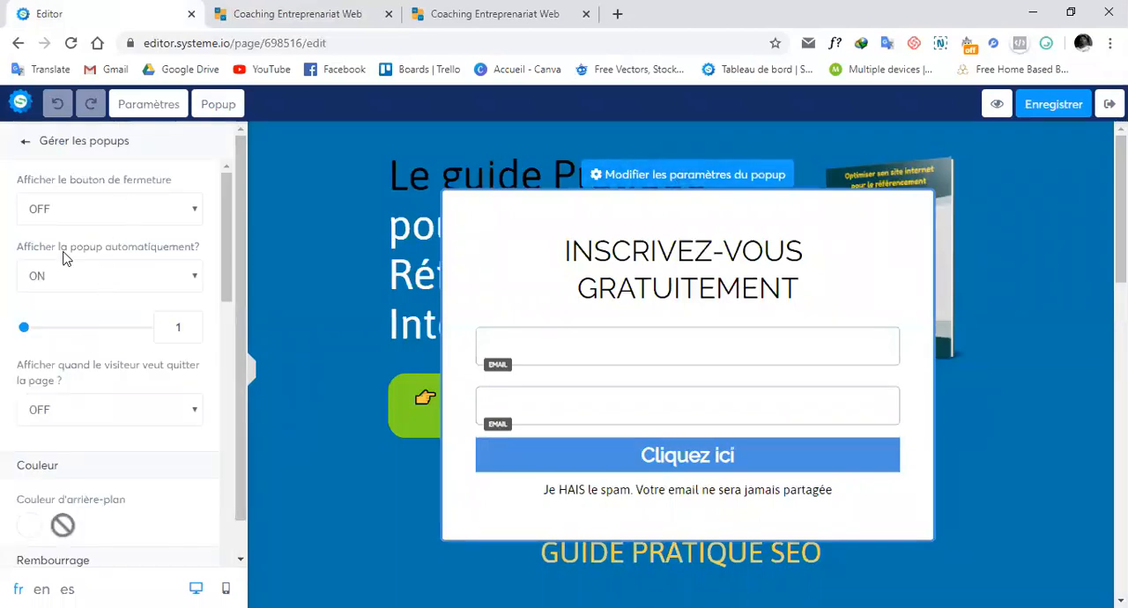
{"action": "left_click", "coordinate": [155, 276]}
{"action": "left_click", "coordinate": [135, 300]}
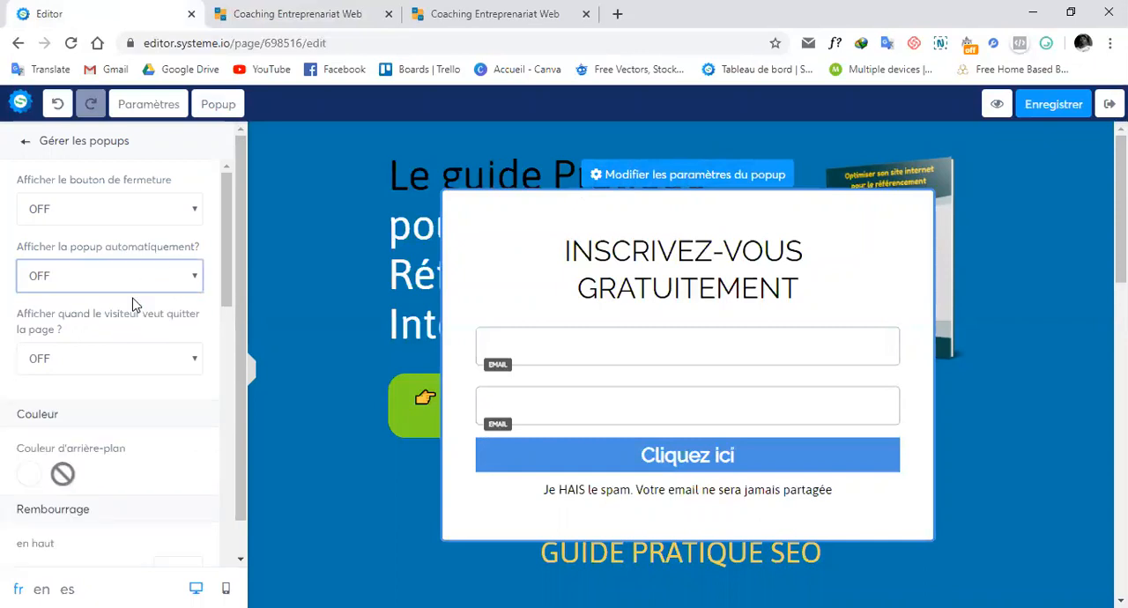
{"action": "left_click", "coordinate": [1056, 99]}
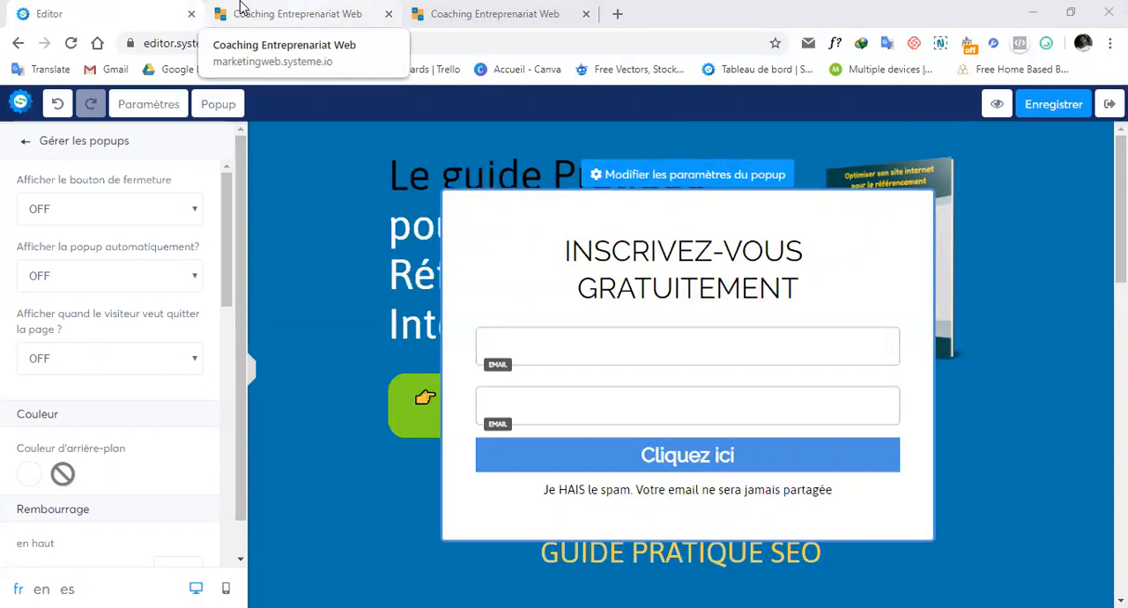
Step: Reload the guide-seo preview page and test the popup opened by the green guide button
{"action": "left_click", "coordinate": [240, 7]}
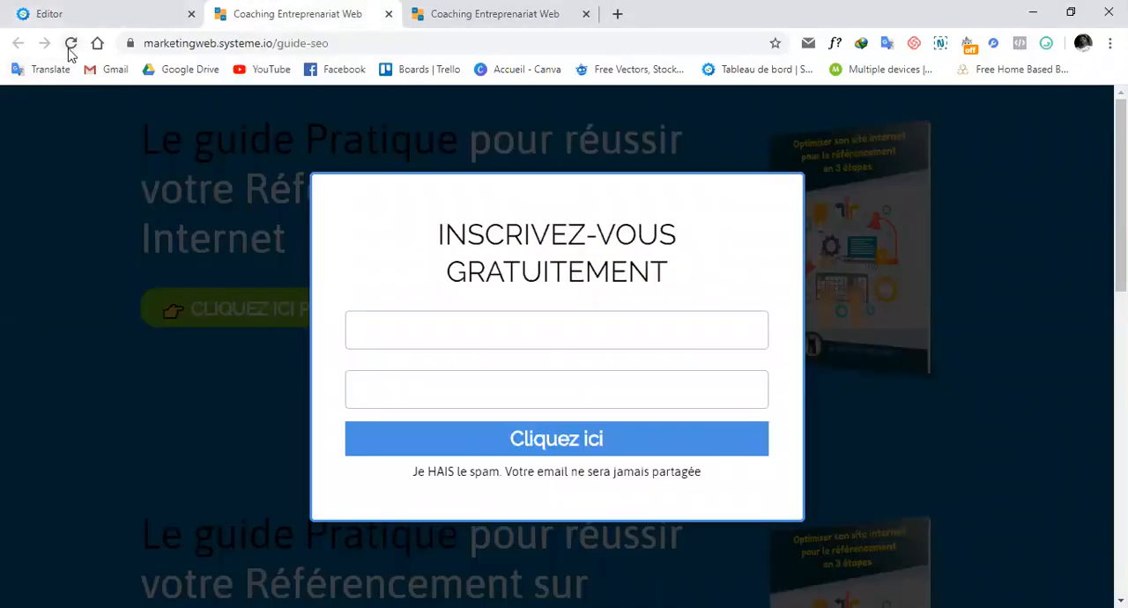
{"action": "left_click", "coordinate": [71, 43]}
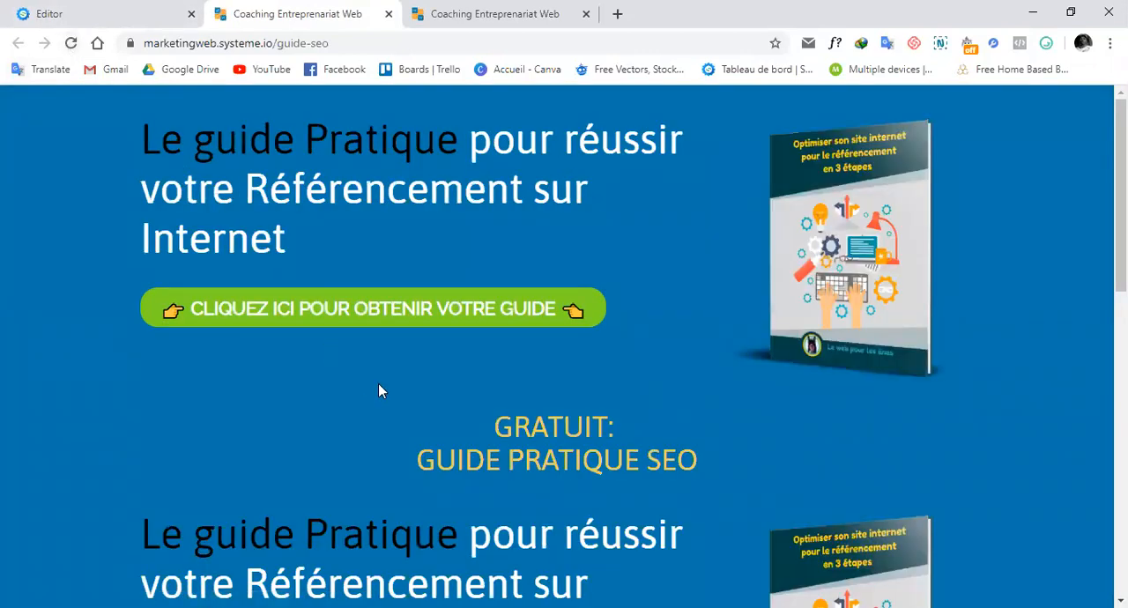
{"action": "left_click", "coordinate": [384, 313]}
{"action": "left_click", "coordinate": [435, 336]}
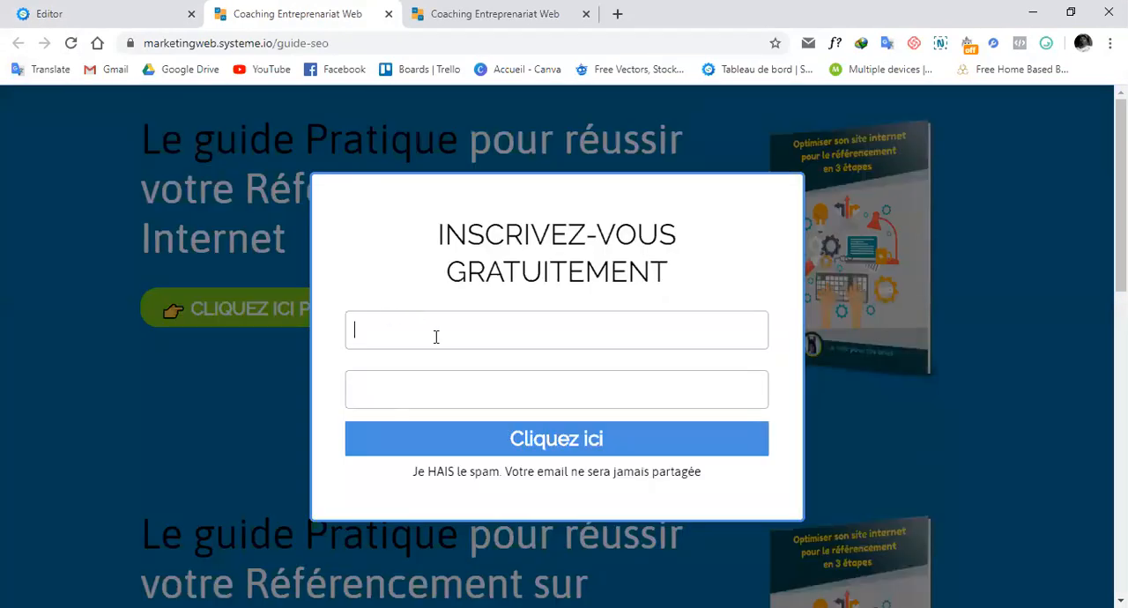
Step: Check the two entry fields of the registration popup on the guide-seo preview page
{"action": "left_click", "coordinate": [450, 374]}
{"action": "left_click", "coordinate": [530, 332]}
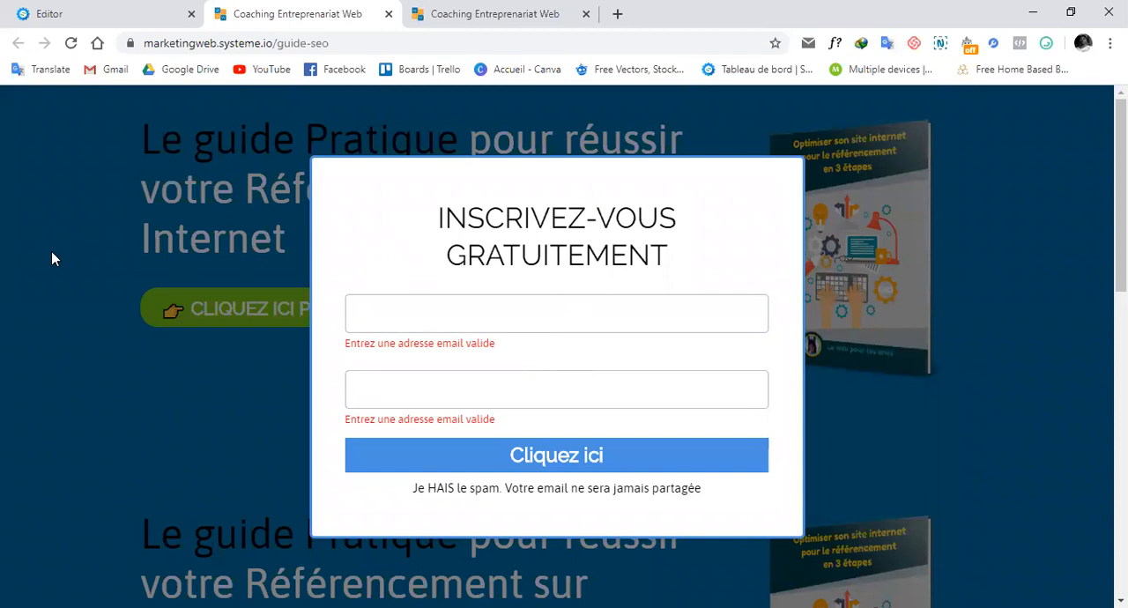
Step: Return to the page editor, set the popup's "Afficher le bouton de fermeture" option to ON and save the page
{"action": "left_click", "coordinate": [101, 15]}
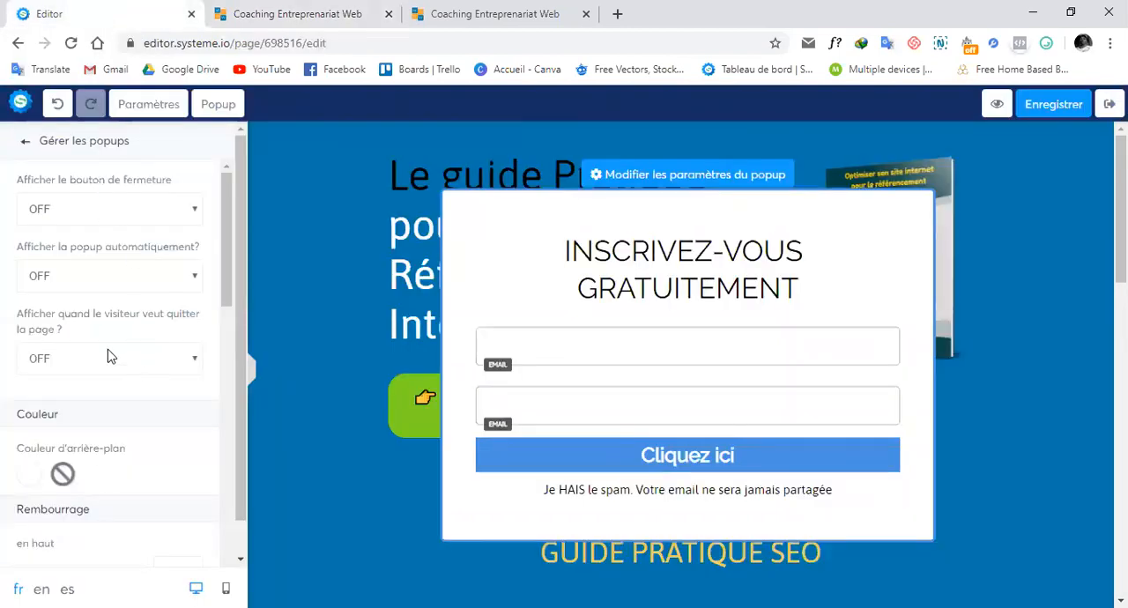
{"action": "scroll", "coordinate": [146, 354], "scroll_direction": "down", "scroll_amount": 1}
{"action": "scroll", "coordinate": [145, 354], "scroll_direction": "up", "scroll_amount": 1}
{"action": "left_click", "coordinate": [138, 209]}
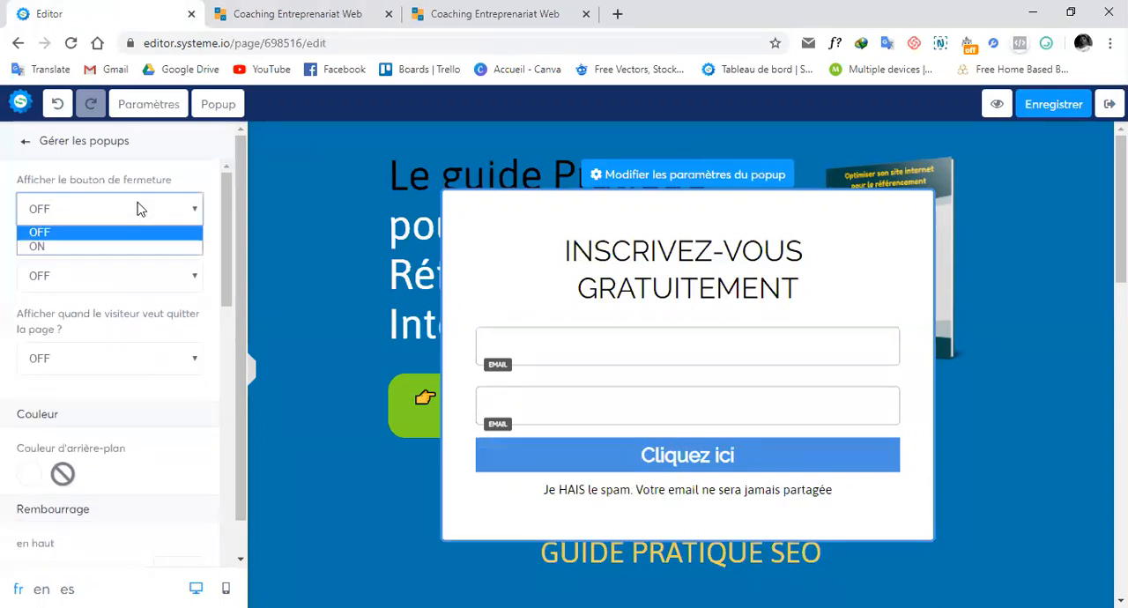
{"action": "left_click", "coordinate": [128, 246]}
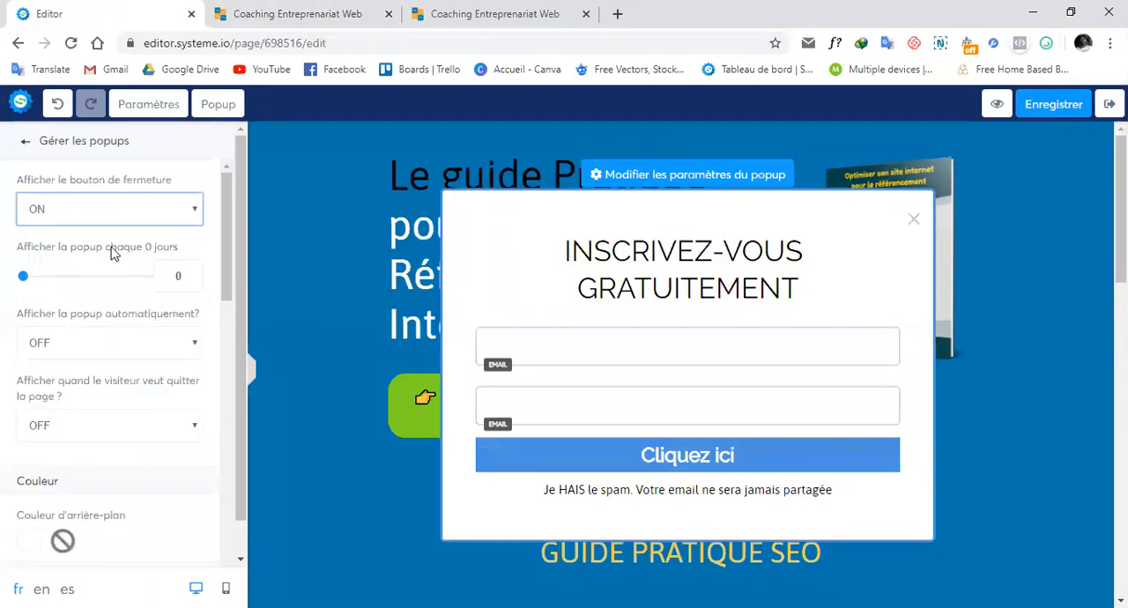
{"action": "left_click", "coordinate": [7, 245]}
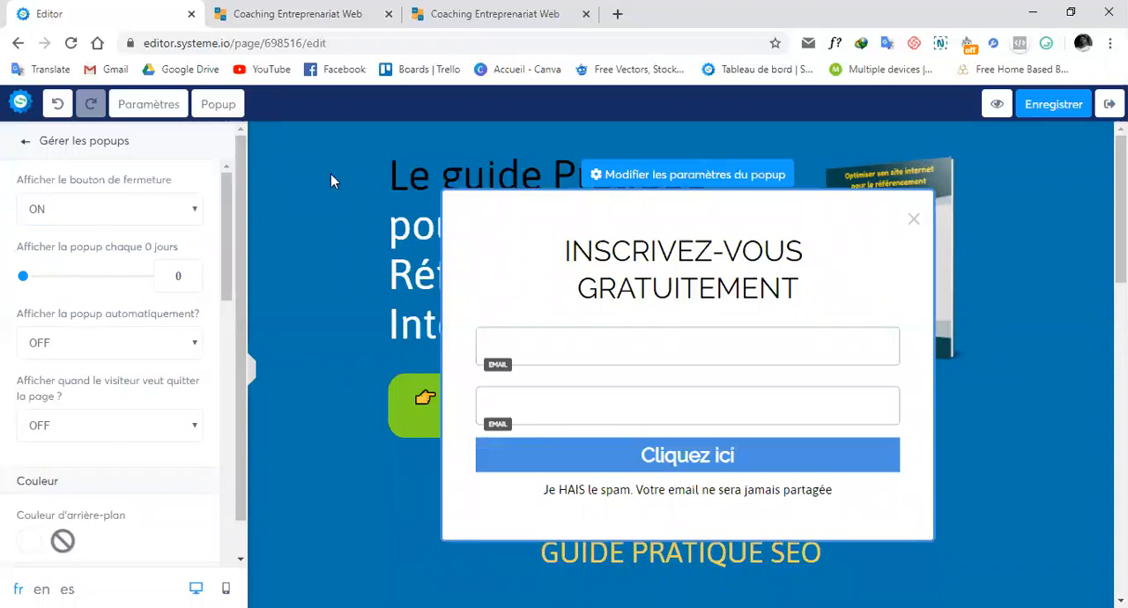
{"action": "left_click", "coordinate": [1054, 106]}
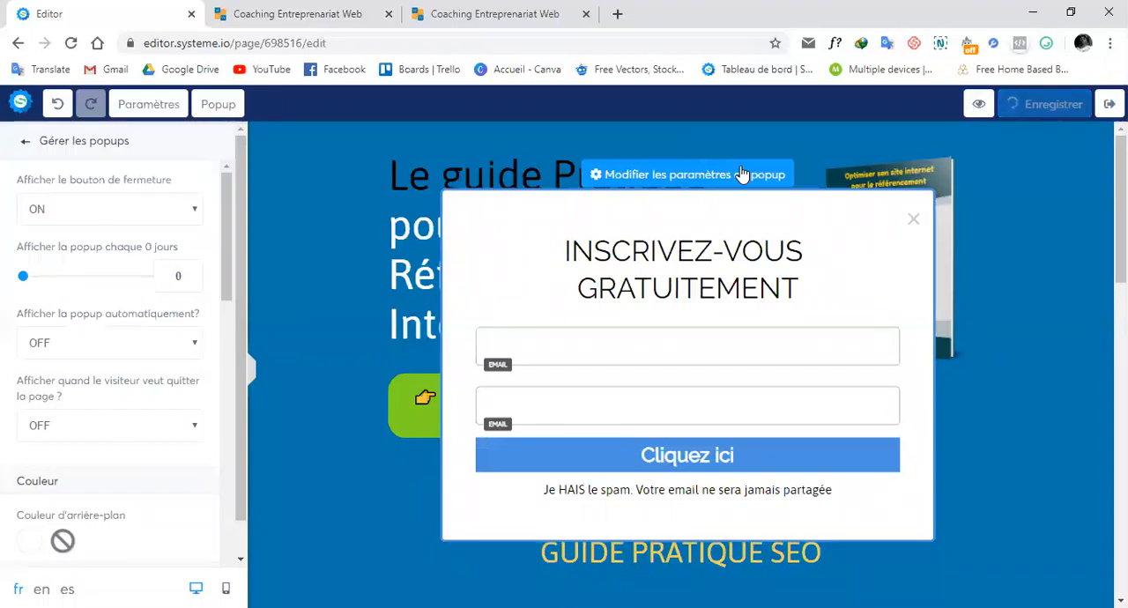
Step: Reload the guide-seo preview page, open the popup from the green guide button and dismiss it with its close button
{"action": "left_click", "coordinate": [292, 28]}
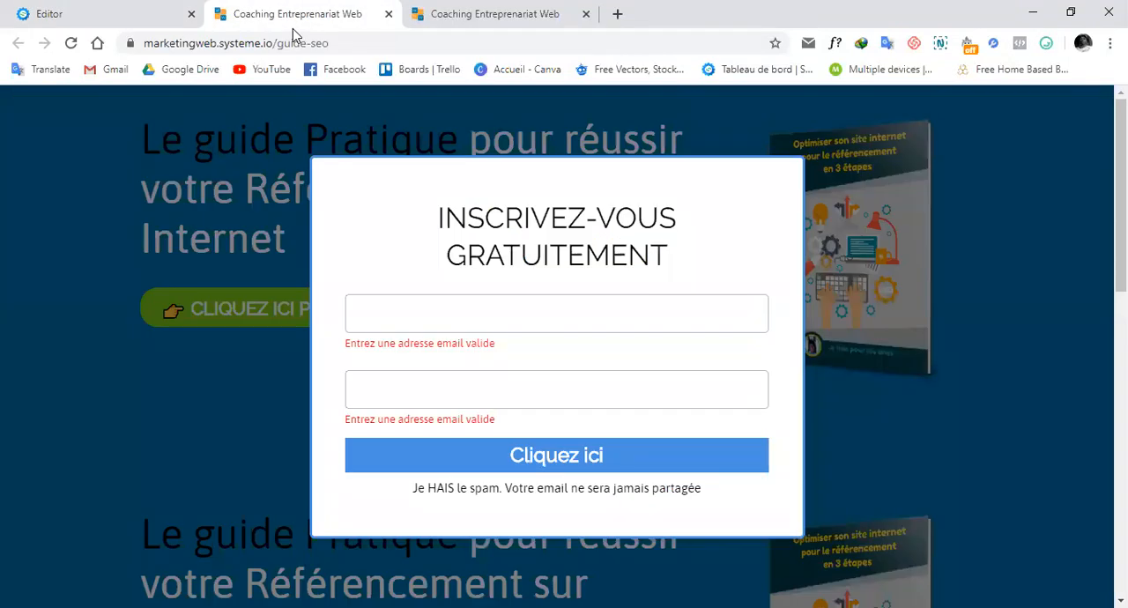
{"action": "left_click", "coordinate": [71, 44]}
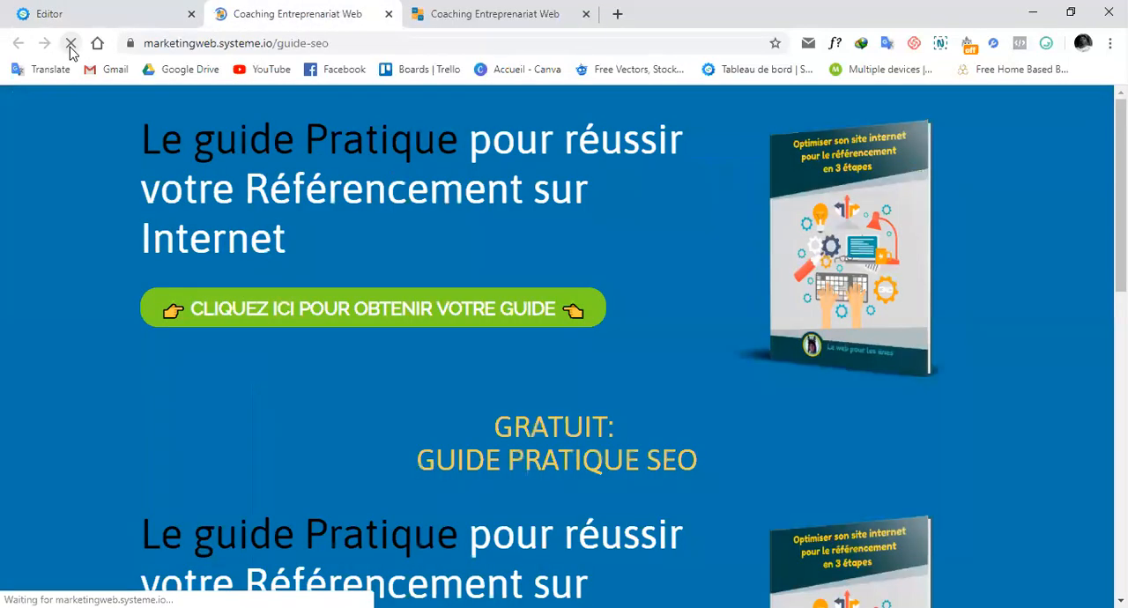
{"action": "left_click", "coordinate": [304, 307]}
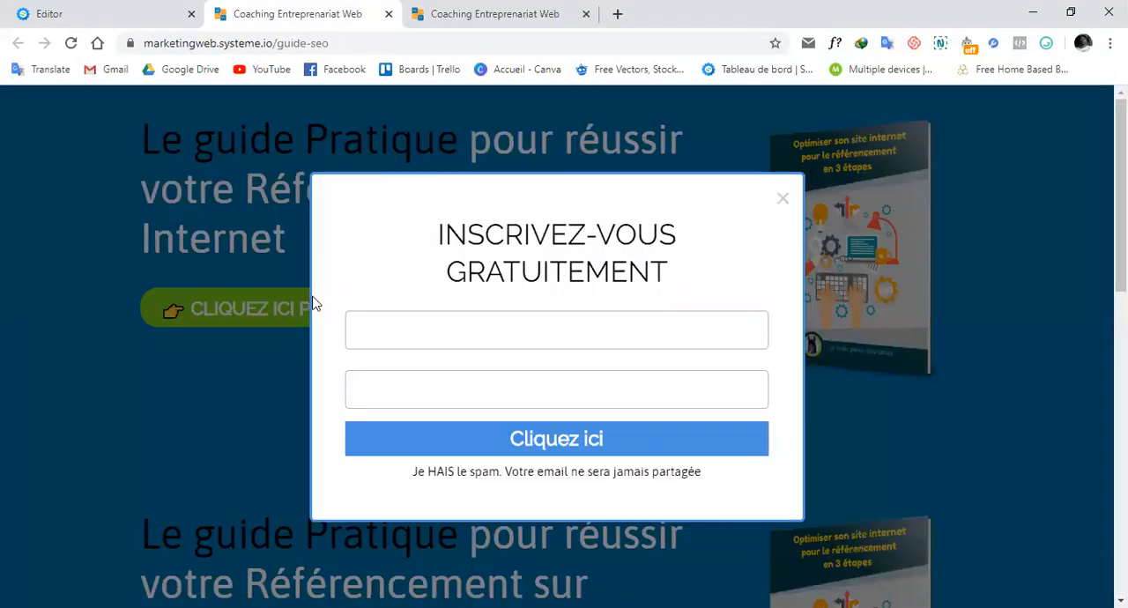
{"action": "left_click", "coordinate": [782, 201]}
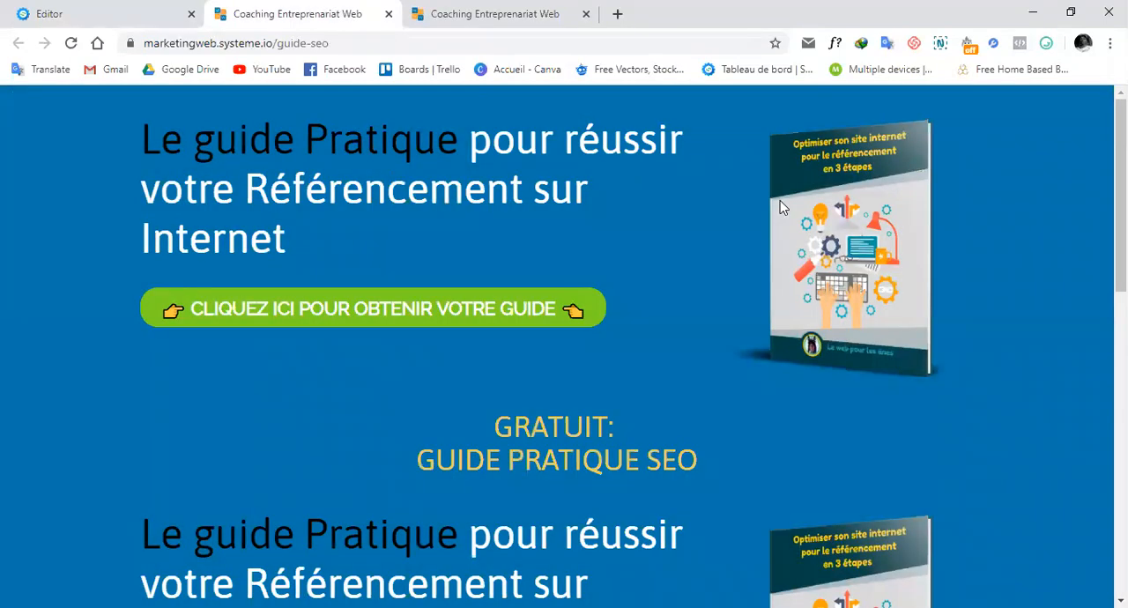